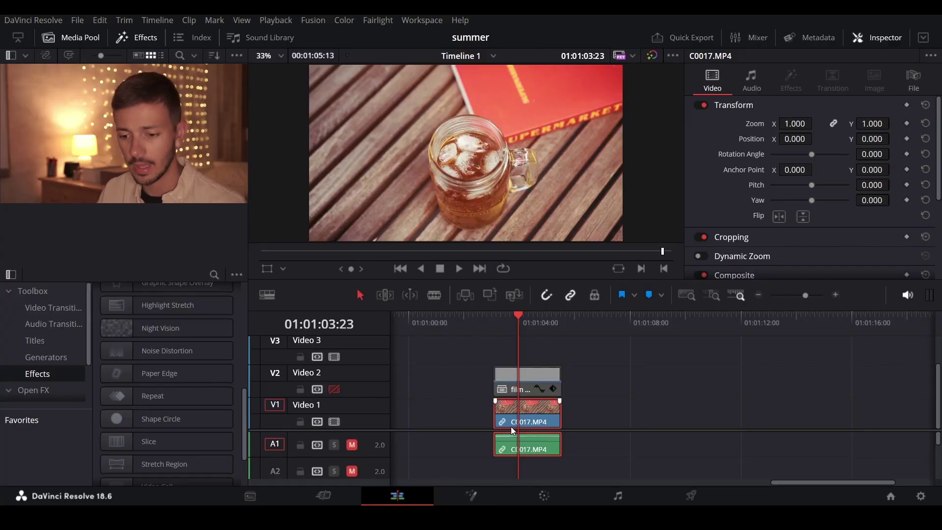
Step: Re-enable the Video 2 film border track and inspect its top-right corner at 100% zoom
click(334, 390)
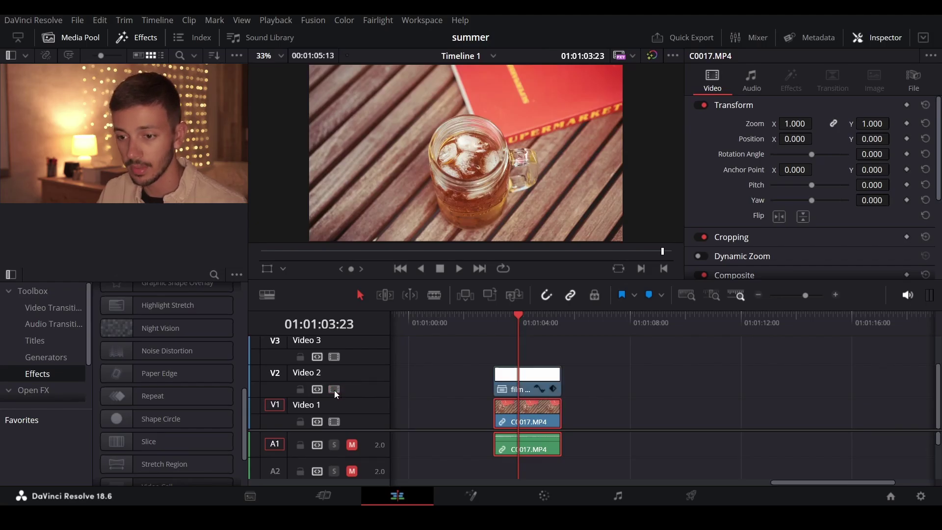
click(264, 55)
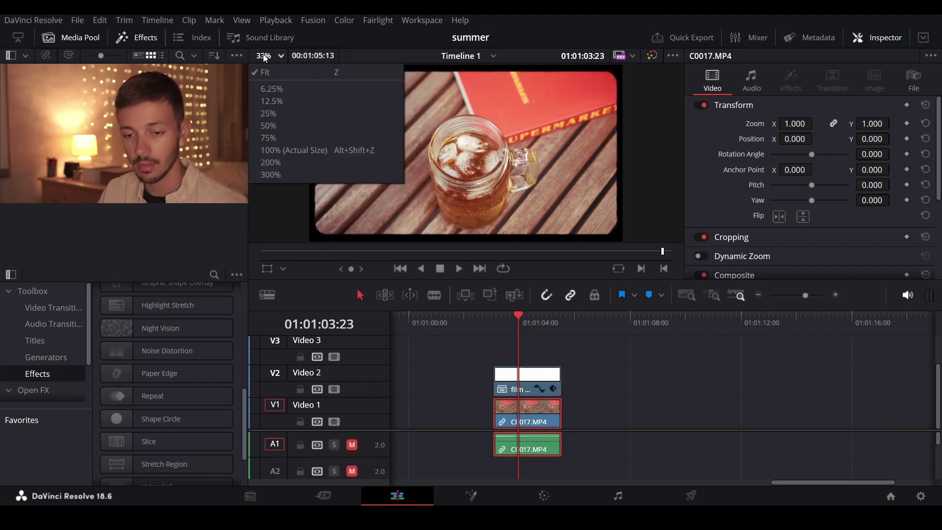
click(303, 140)
scroll(553, 143, right, 5)
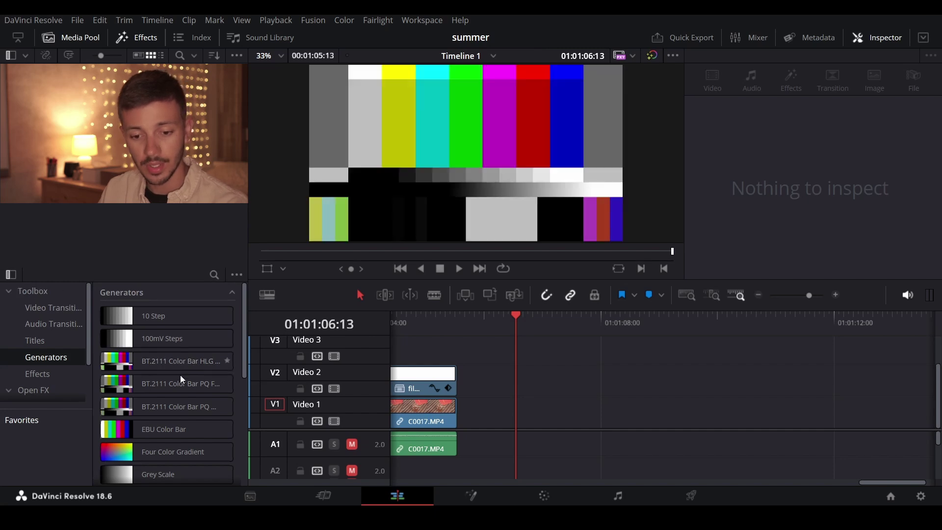
Step: Drop a Solid Color generator onto Video 1 after the footage and set its colour to white (#ffffff)
scroll(180, 375, down, 3)
drag(162, 407, 520, 420)
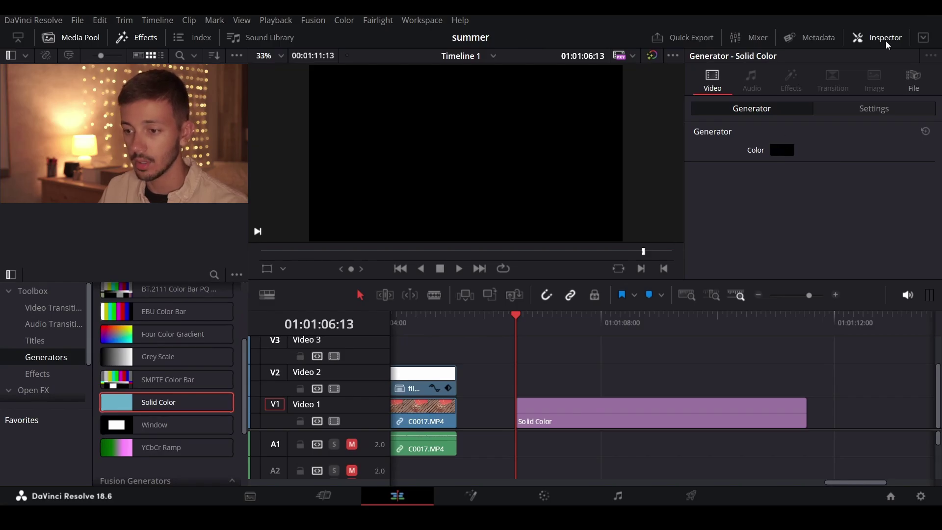
click(782, 151)
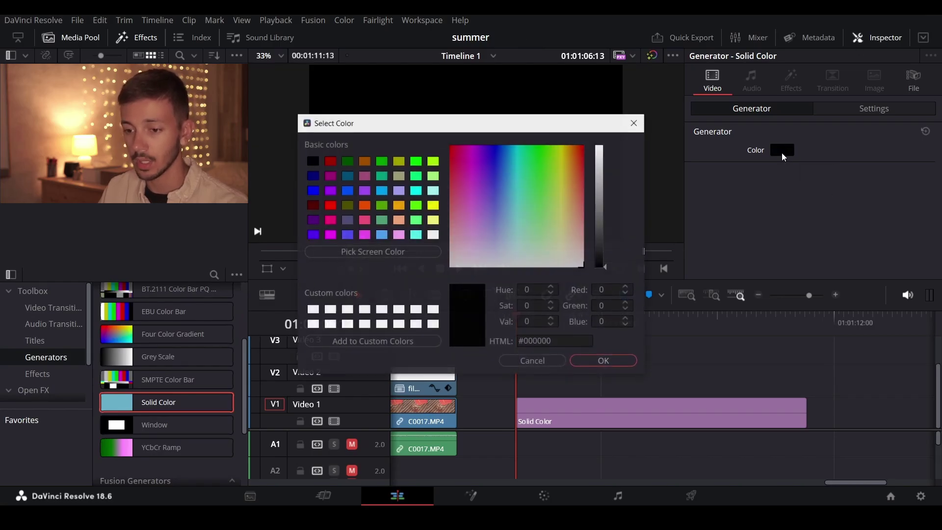
drag(600, 179, 602, 101)
click(594, 361)
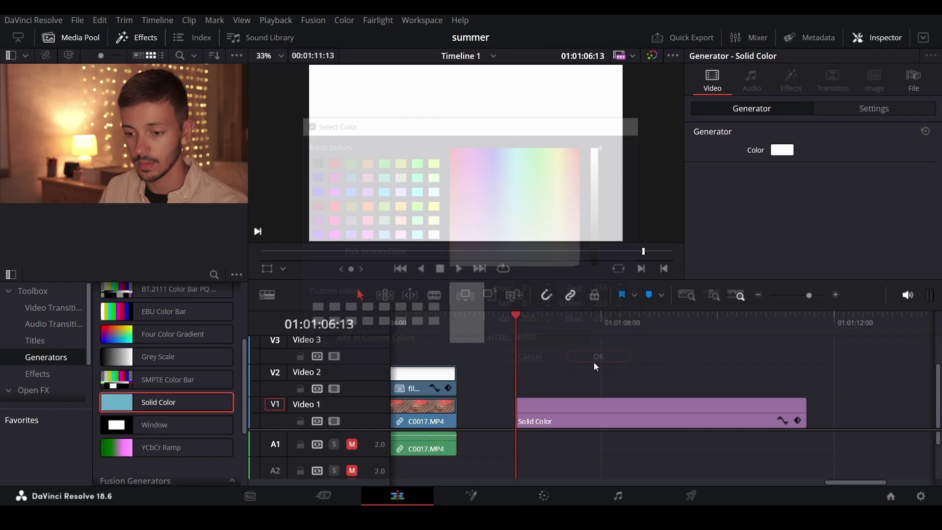
Step: Drag an Adjustment Clip from the Toolbox effects onto Video 2, spanning the white Solid Color clip
click(35, 374)
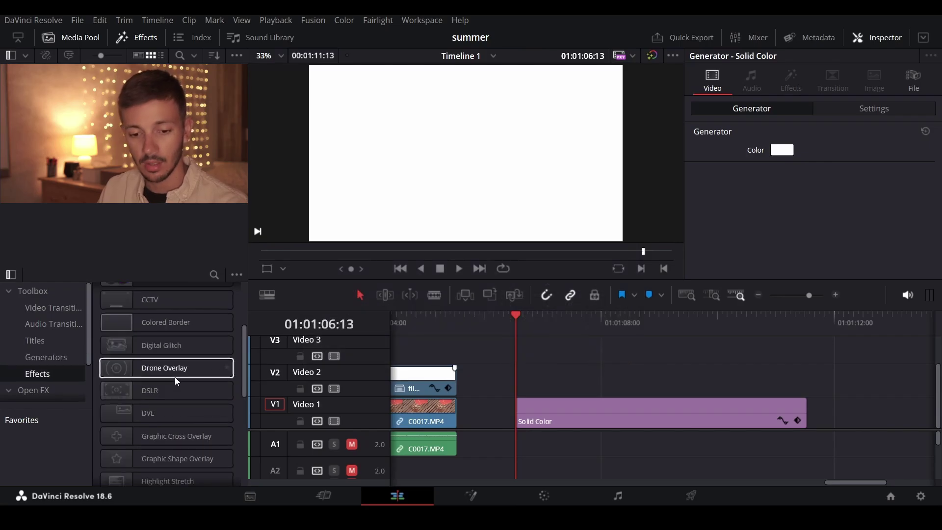
scroll(139, 382, up, 3)
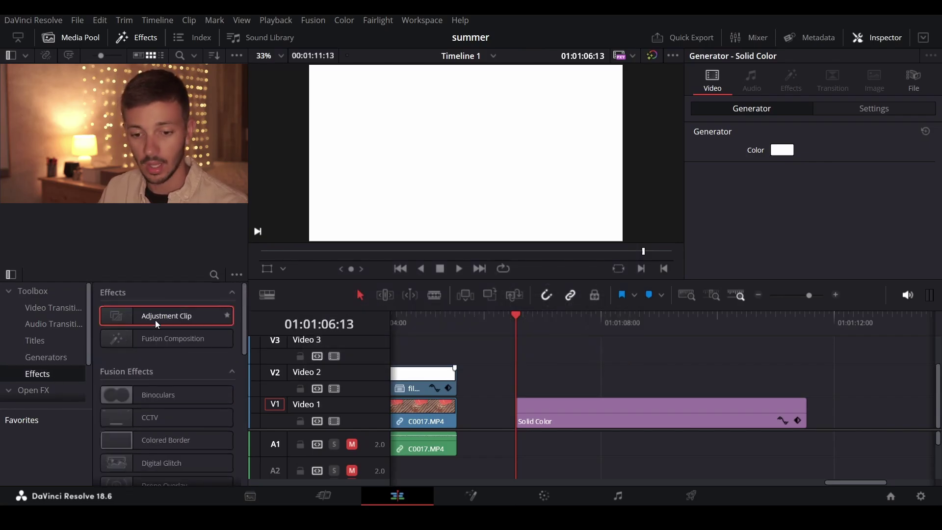
drag(154, 319, 516, 391)
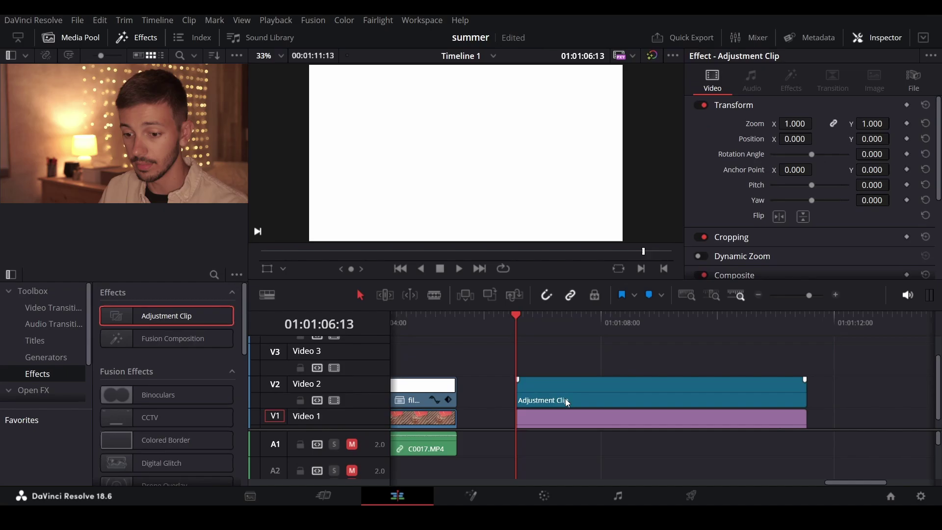
click(561, 387)
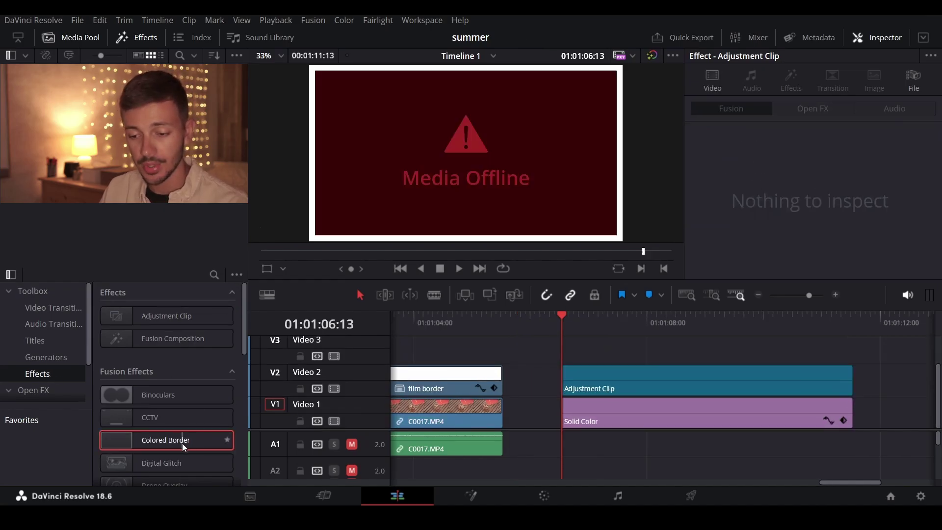
Step: Apply Colored Border to the Adjustment Clip and set its colour to black
drag(181, 443, 654, 390)
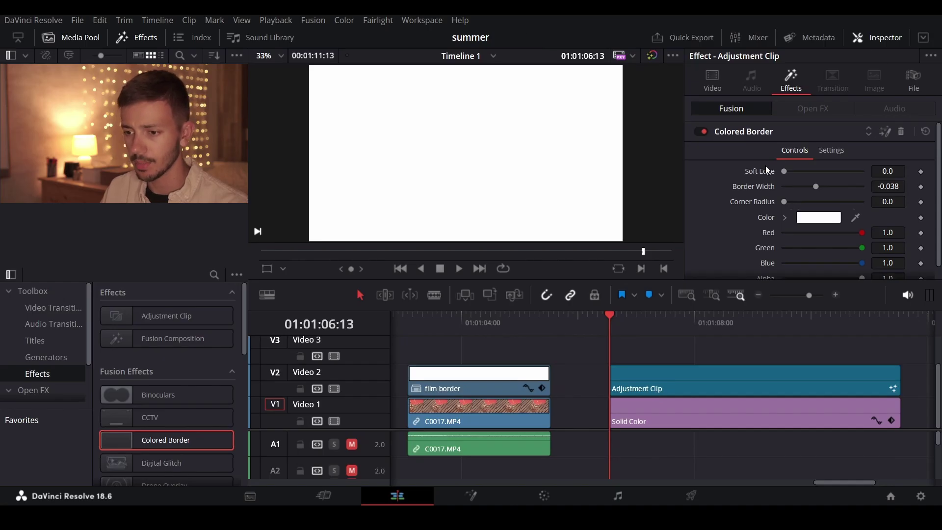
click(812, 217)
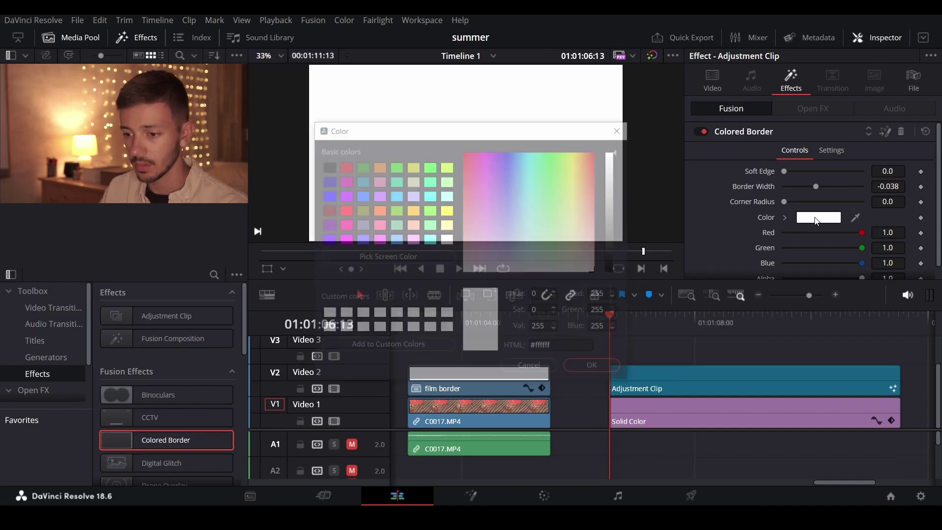
drag(613, 233, 610, 338)
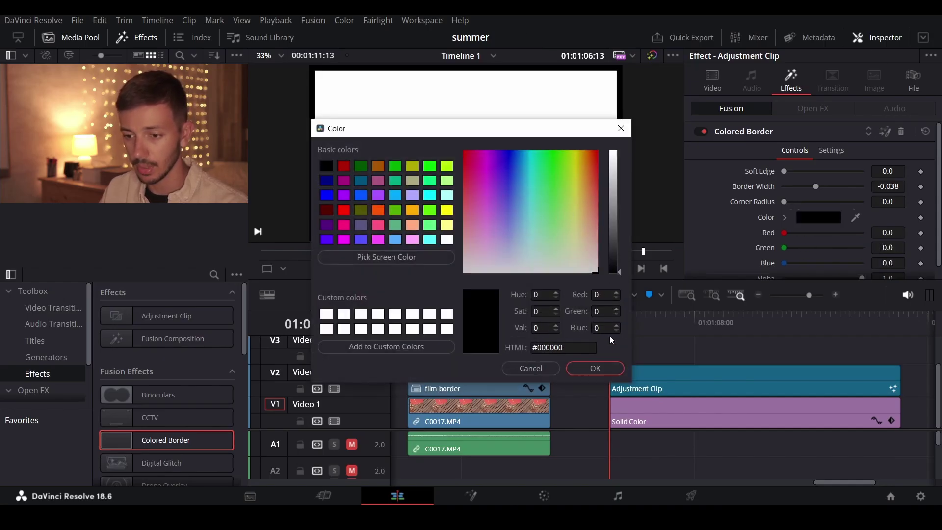
click(602, 372)
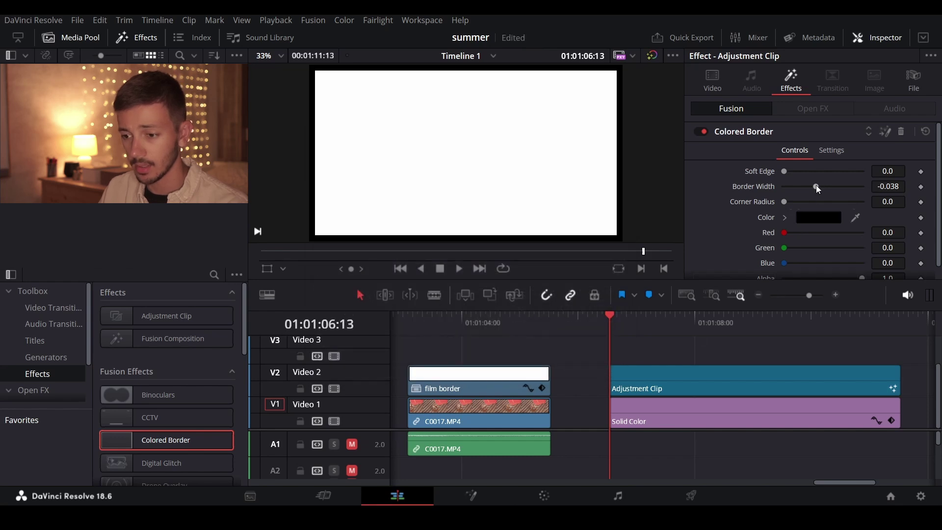
Step: Set Border Width -0.059, Corner Radius 0.268 and Soft Edge 0.0031
mouse_move(816, 184)
mouse_down()
mouse_move(804, 186)
mouse_move(811, 192)
mouse_up()
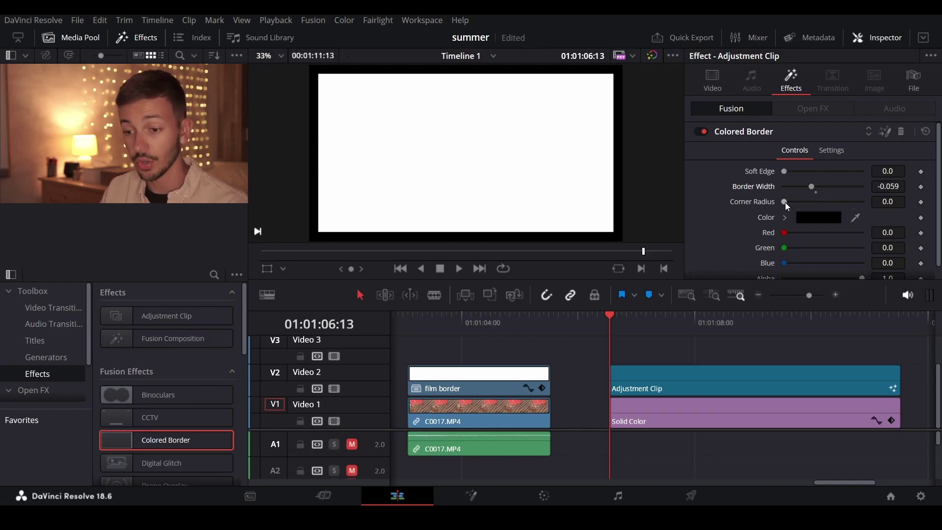
drag(785, 202, 806, 200)
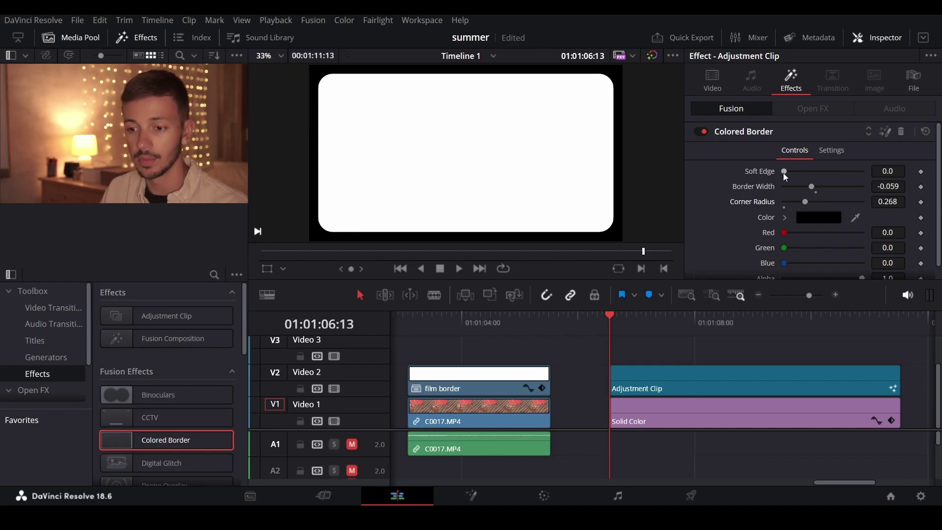
drag(784, 172, 785, 173)
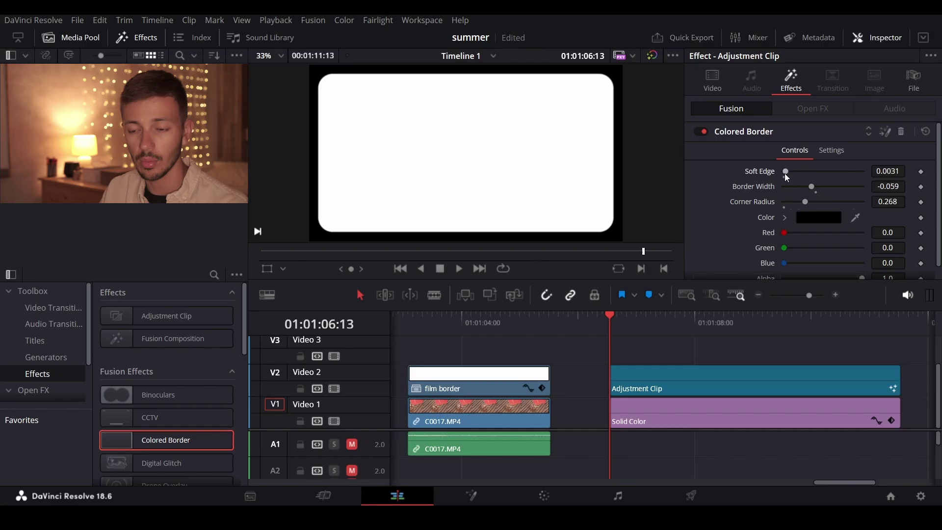
click(272, 56)
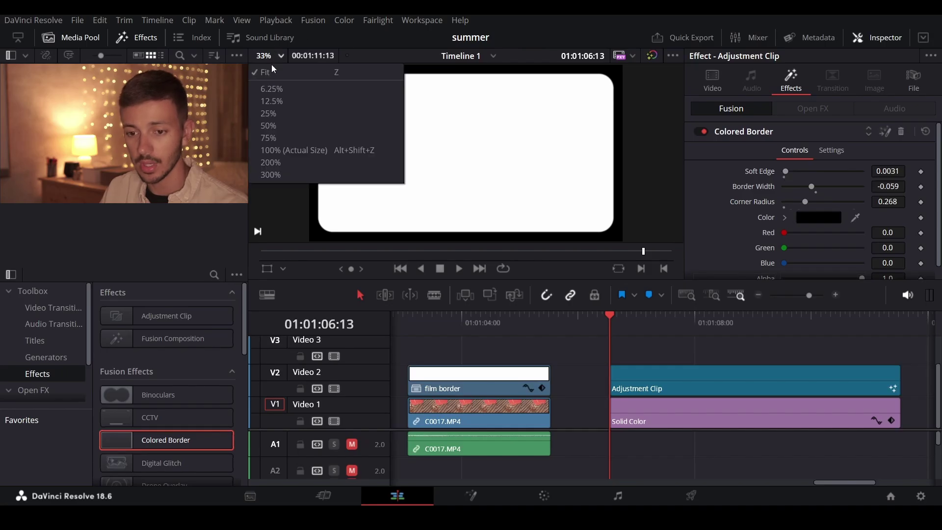
click(293, 150)
drag(603, 143, 551, 185)
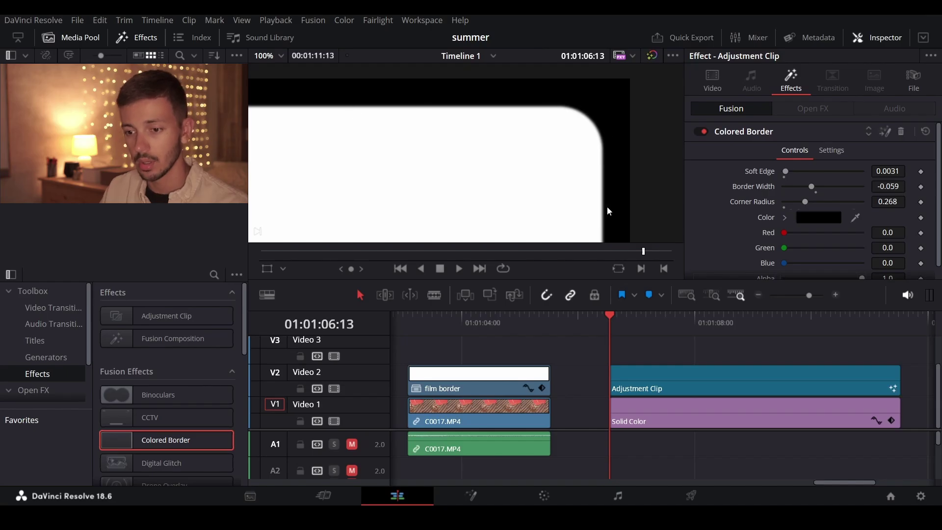
click(277, 56)
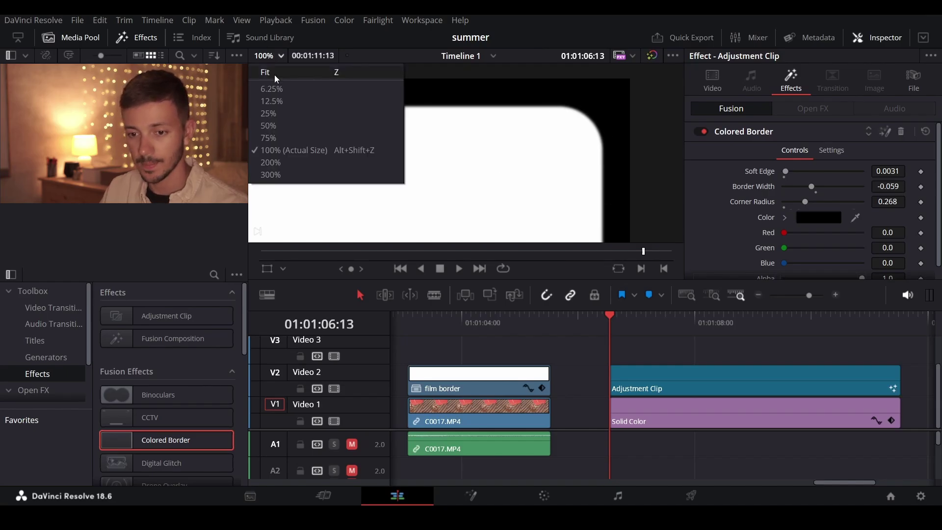
click(267, 91)
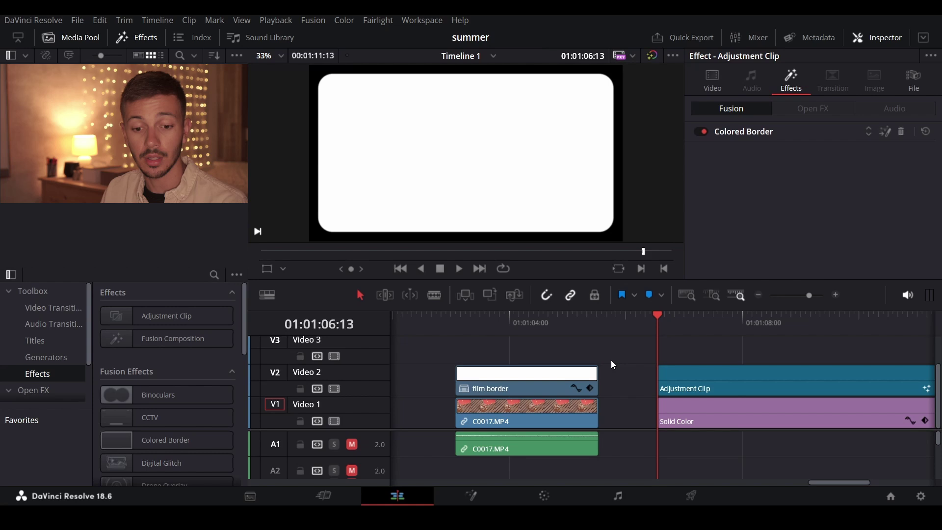
Step: Apply Noise Distortion to the Adjustment Clip and show its settings in place of Colored Border's
scroll(167, 369, down, 5)
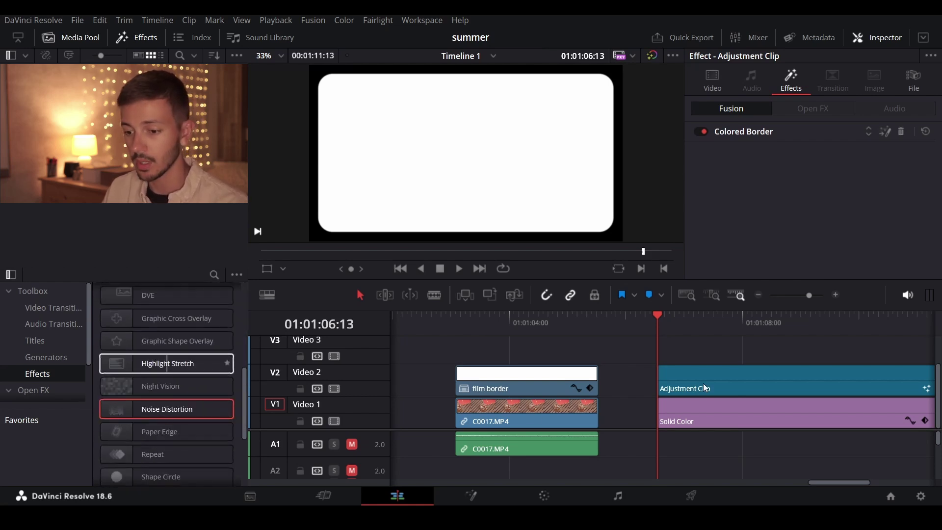
drag(704, 388, 704, 388)
click(739, 131)
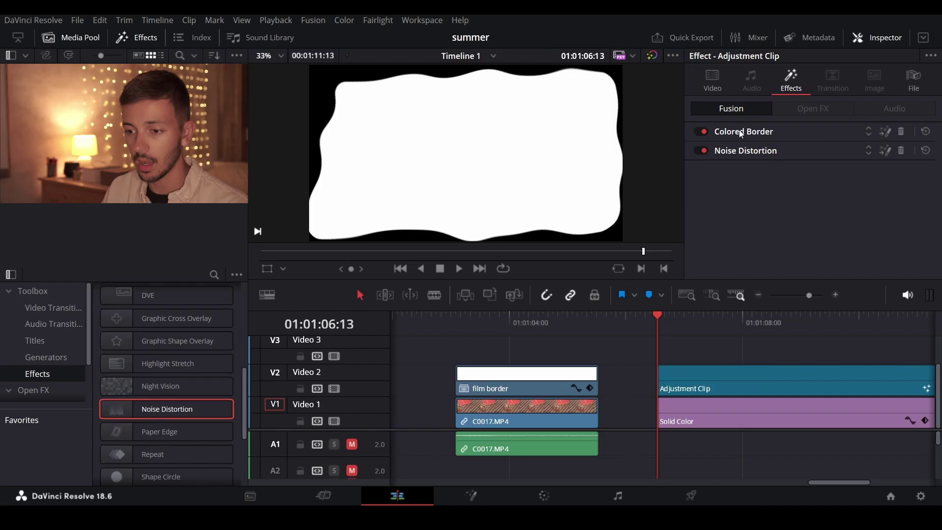
click(758, 152)
Step: Raise noise Detail, set Scale to 20 and lower Refraction Strength to 0.03
scroll(704, 210, down, 1)
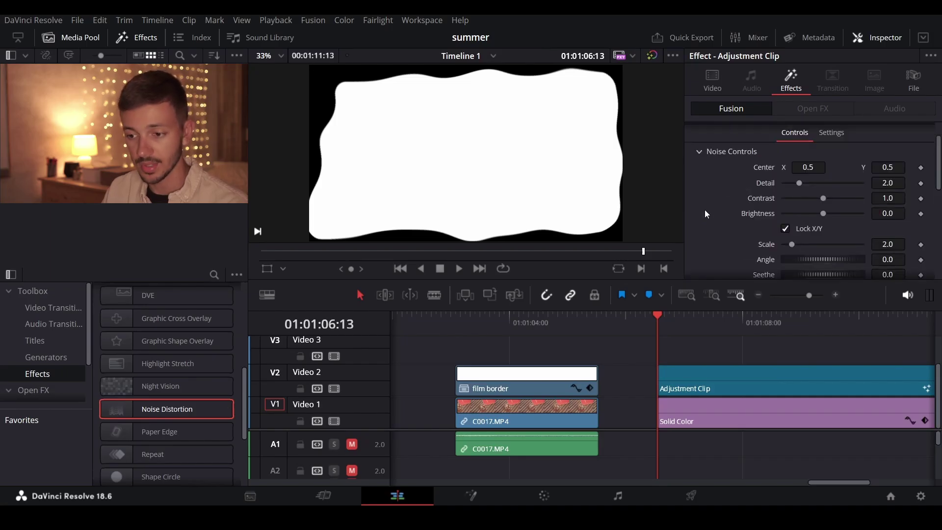
drag(798, 182, 808, 203)
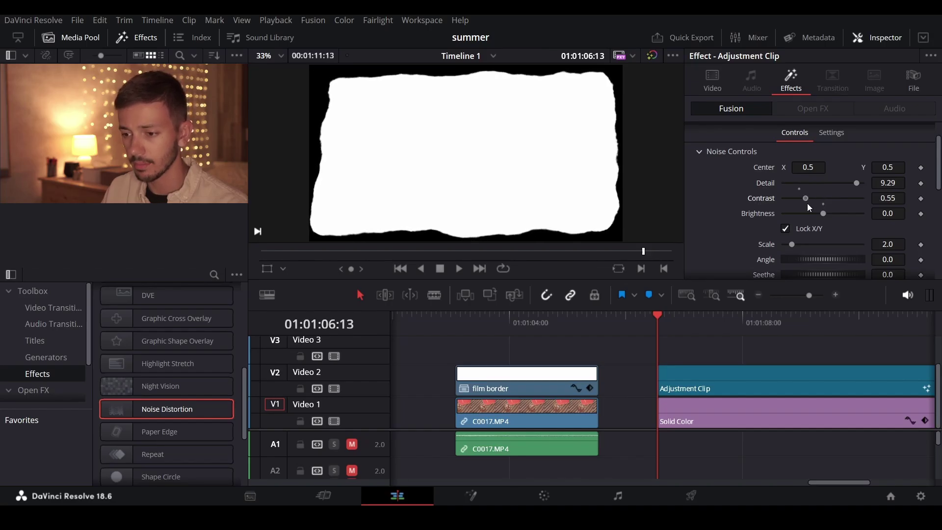
scroll(775, 217, down, 3)
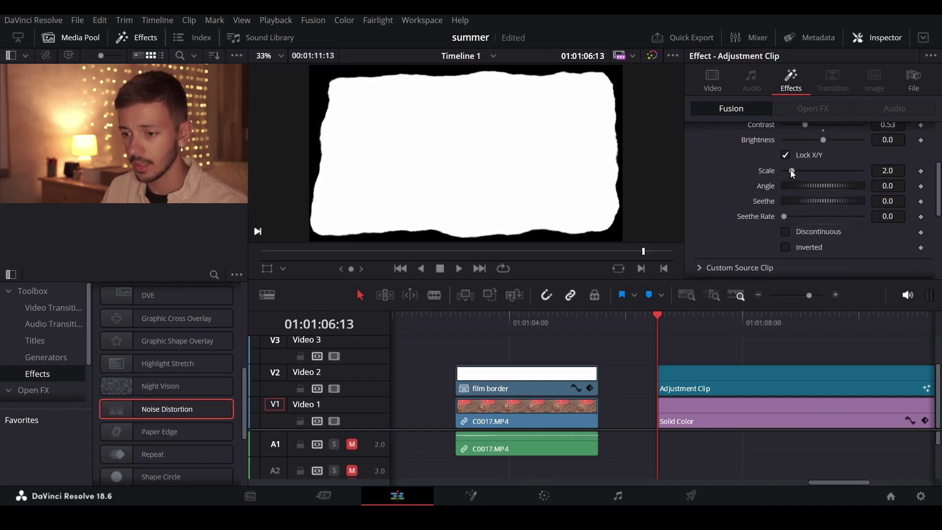
drag(790, 170, 888, 177)
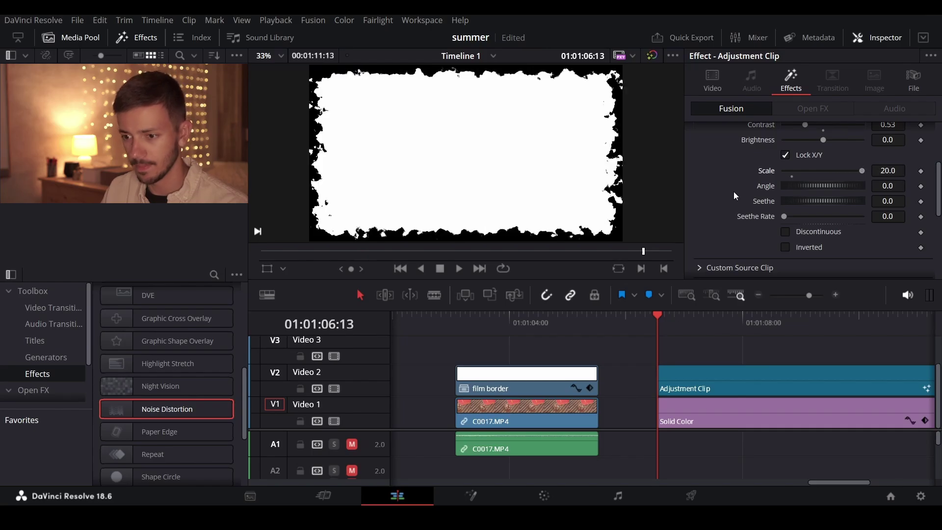
scroll(733, 191, down, 3)
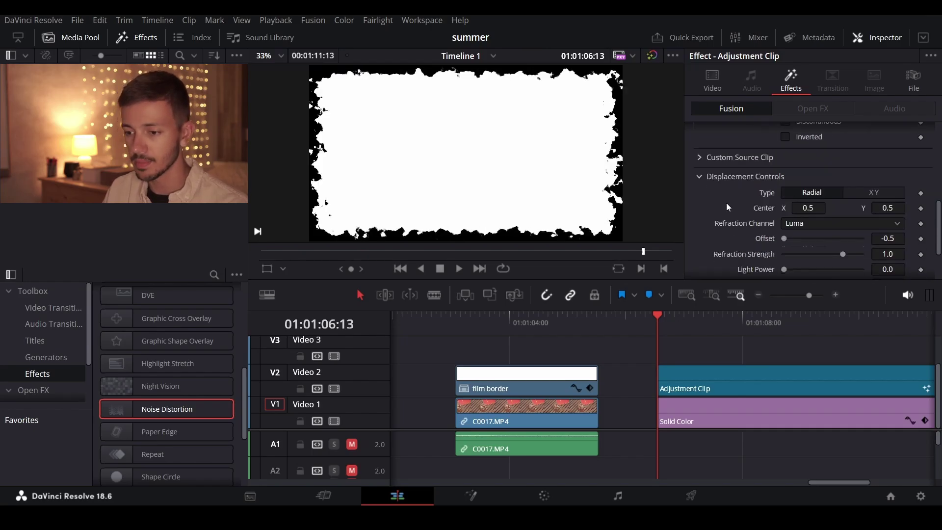
scroll(726, 204, down, 3)
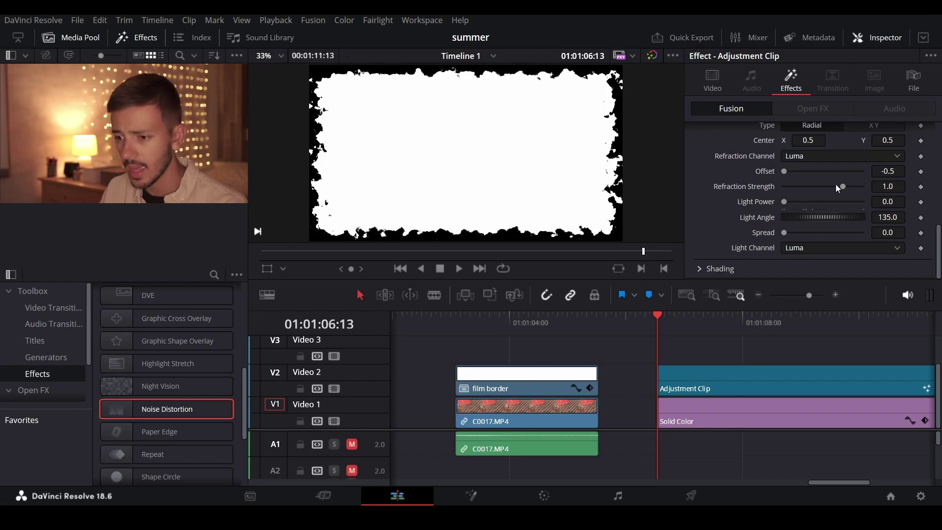
drag(842, 187, 823, 187)
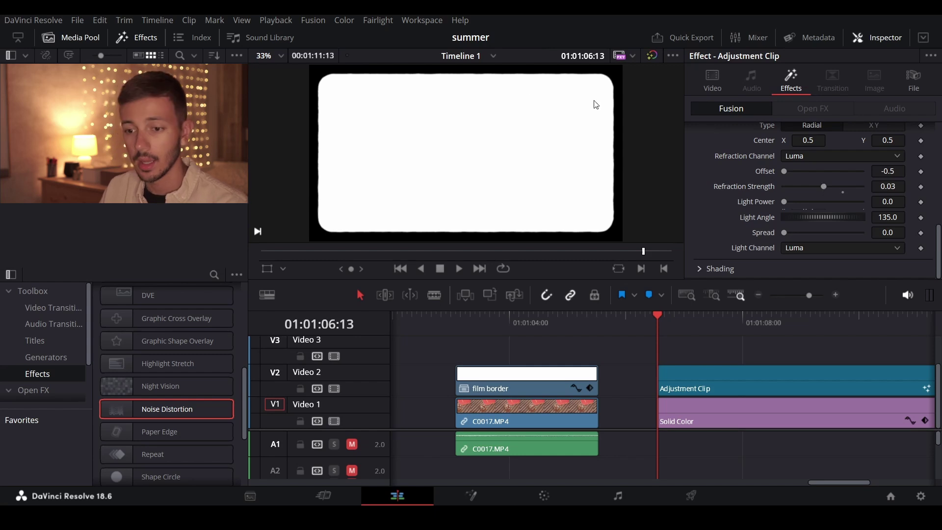
click(277, 57)
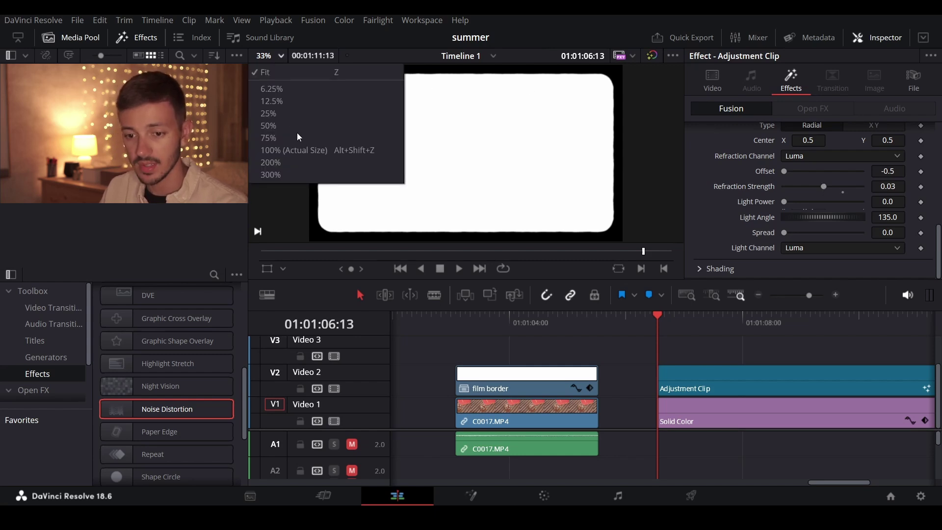
click(307, 149)
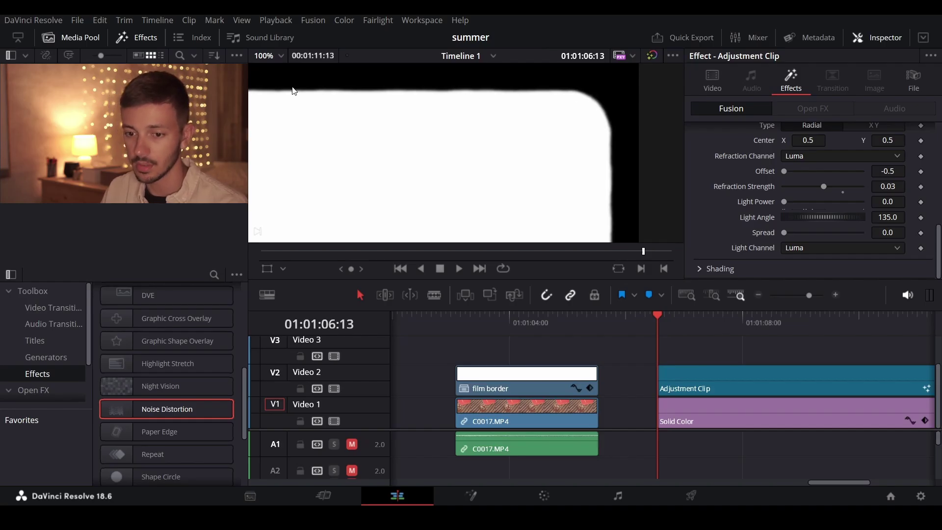
click(273, 54)
click(273, 68)
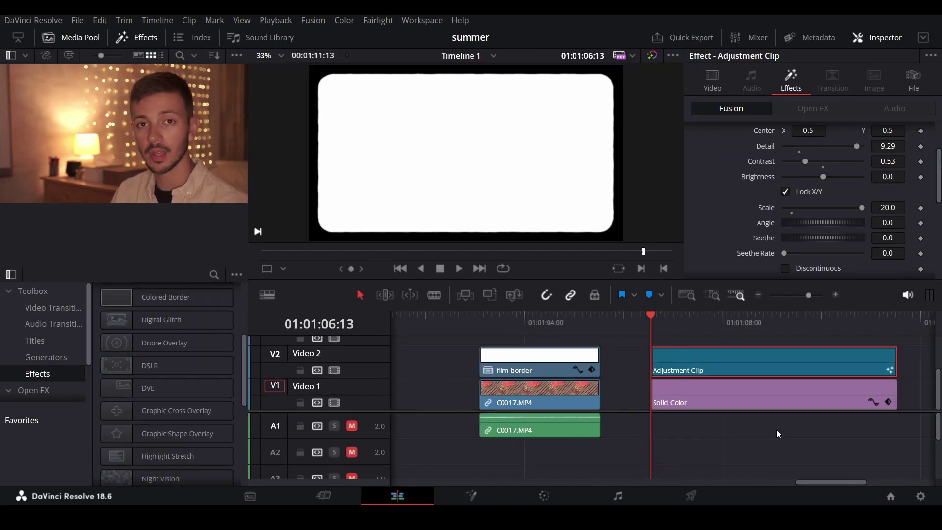
Step: Keyframe Seethe at 0 on the clip's first frame and 10 on its last frame
click(920, 238)
click(890, 317)
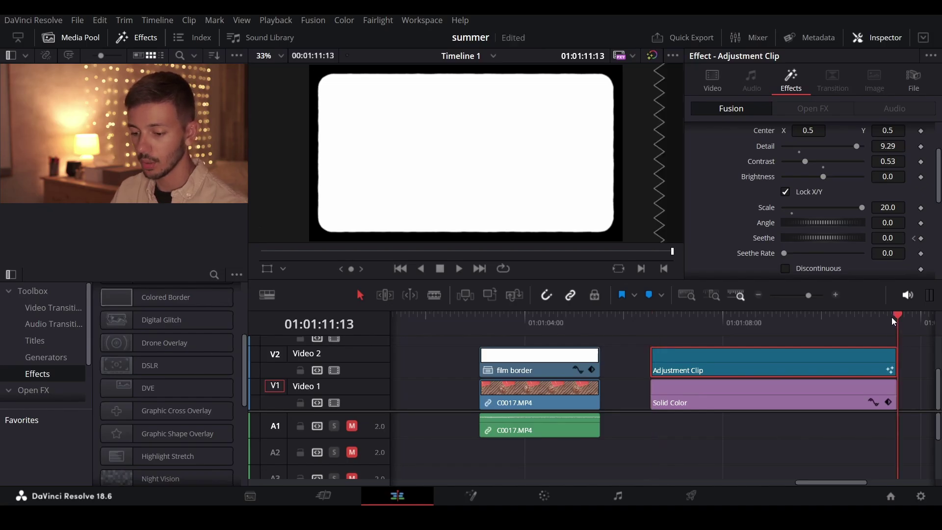
key(Left)
click(889, 237)
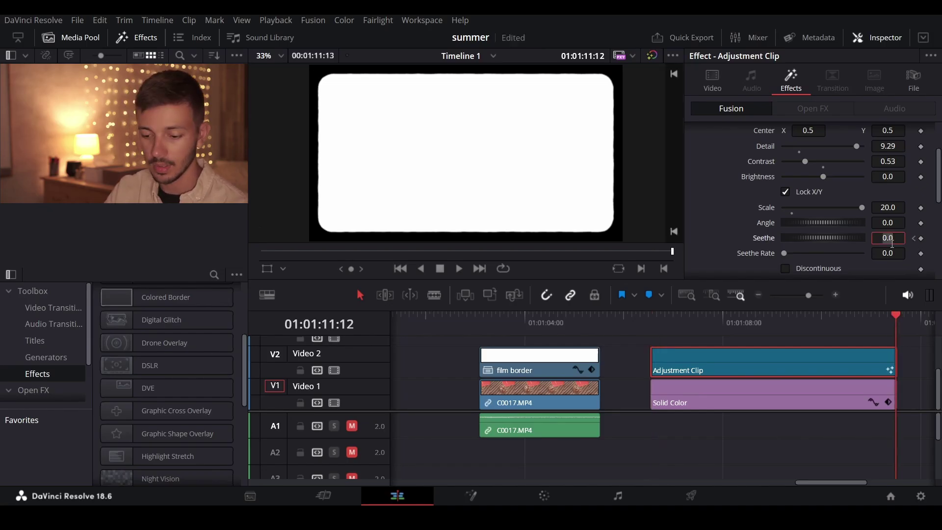
text(10)
key(Tab)
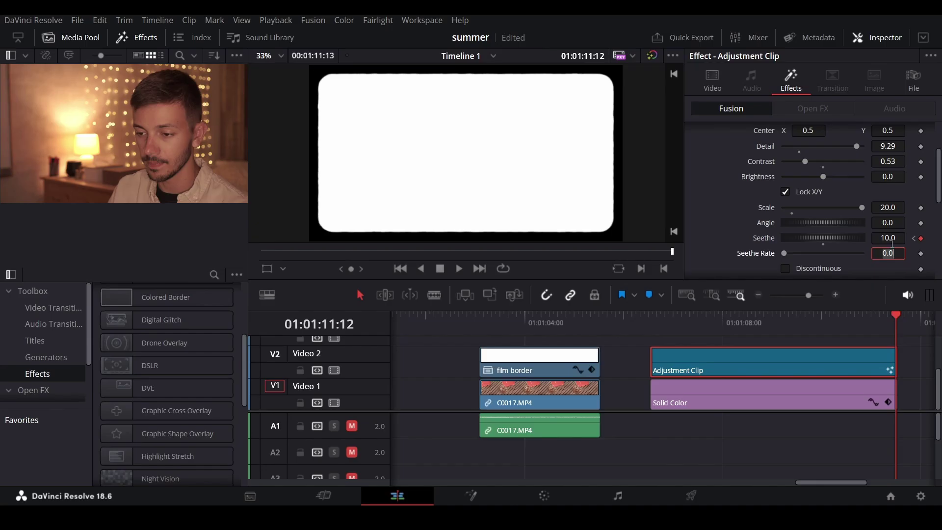
Step: Play the animated border from the clip's start at 100% zoom, then fit the viewer again
click(658, 316)
click(265, 55)
click(309, 153)
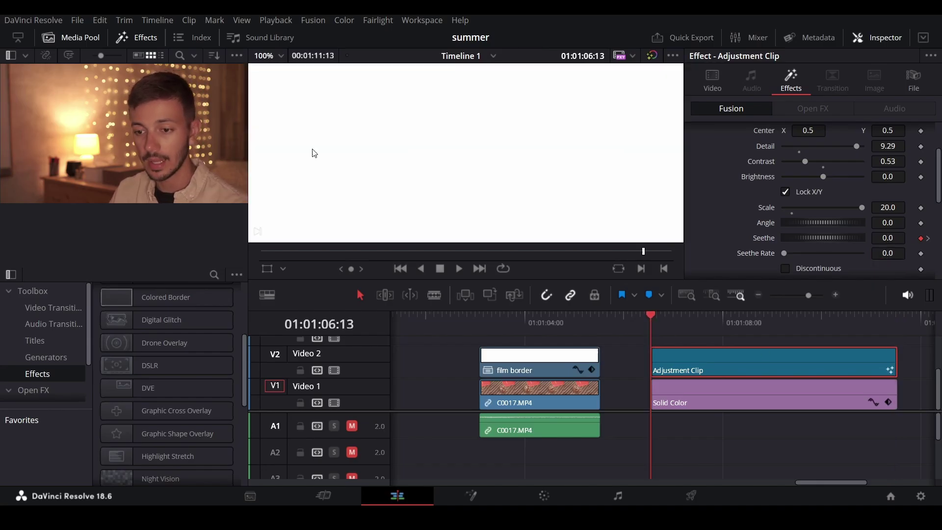
key(space)
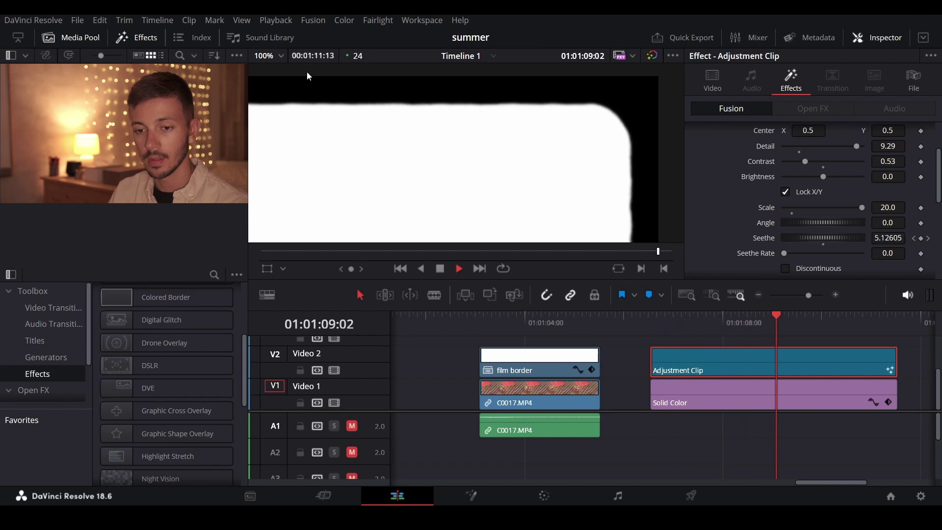
click(270, 57)
click(282, 72)
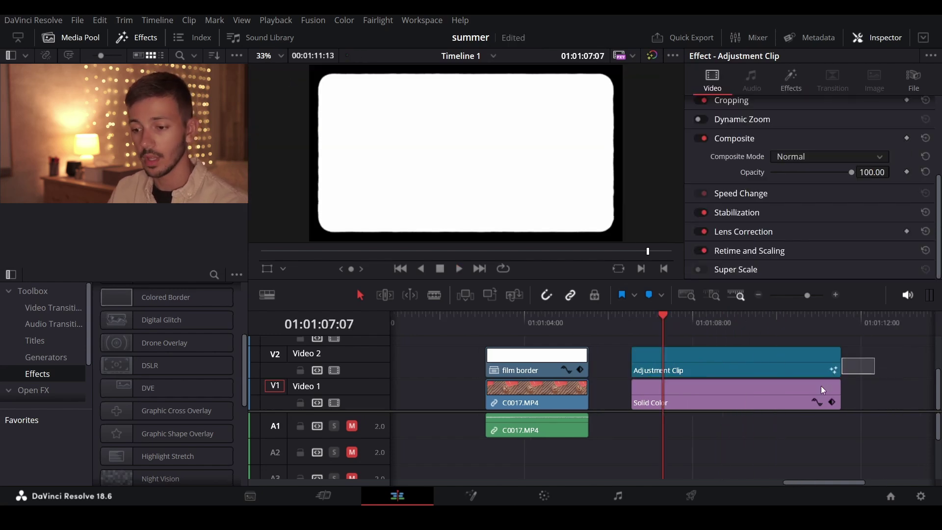
Step: Combine the Adjustment Clip and Solid Color into a compound clip named 'border', then select the old film border clip
drag(822, 390, 772, 410)
right_click(722, 366)
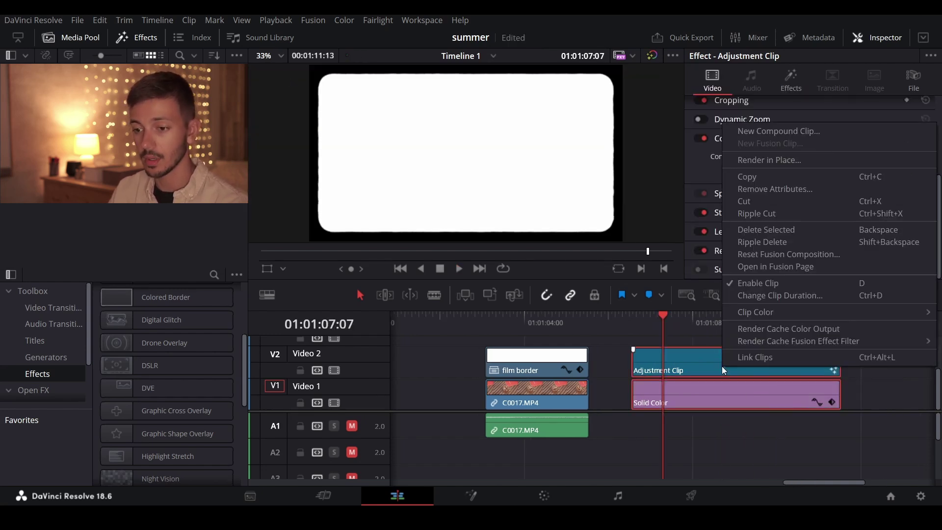
click(784, 130)
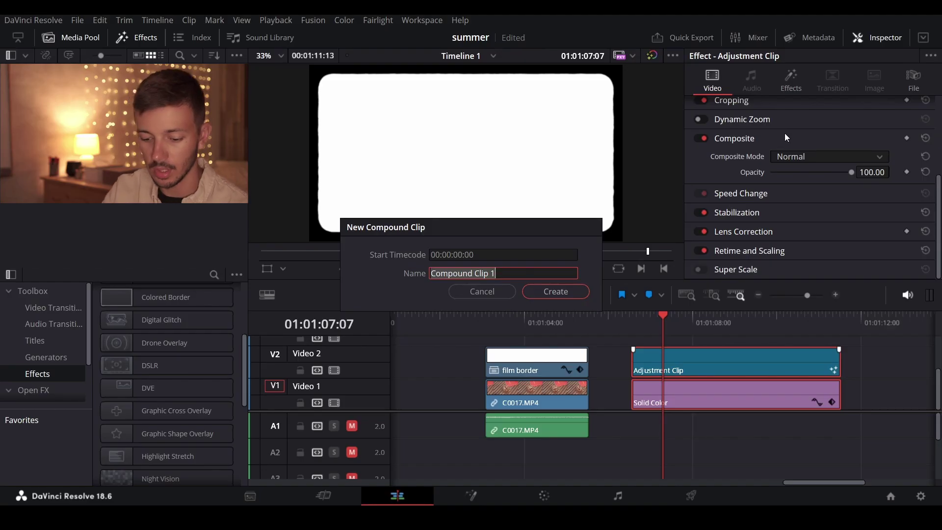
text(border)
key(Return)
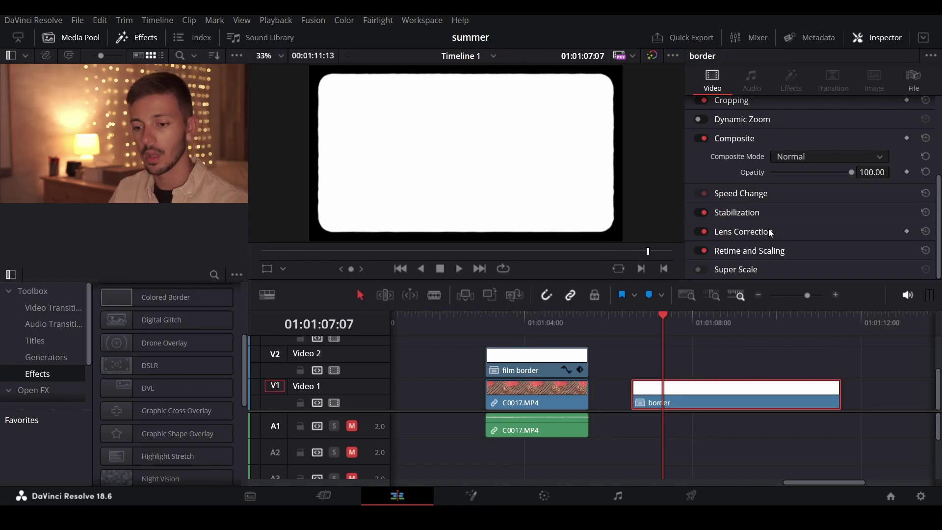
click(542, 366)
Step: Delete the old film border clip and move border onto Video 2 above C0017.MP4
key(Delete)
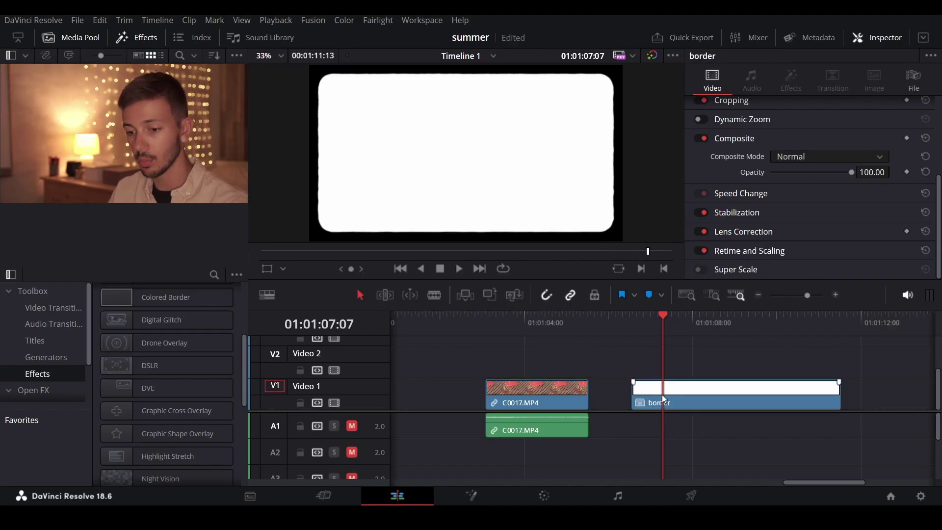
drag(661, 394, 519, 364)
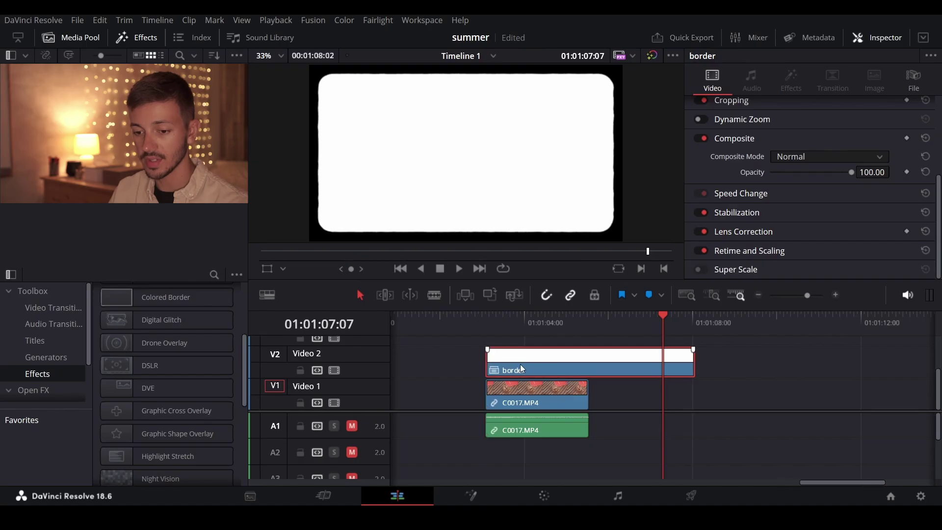
click(511, 319)
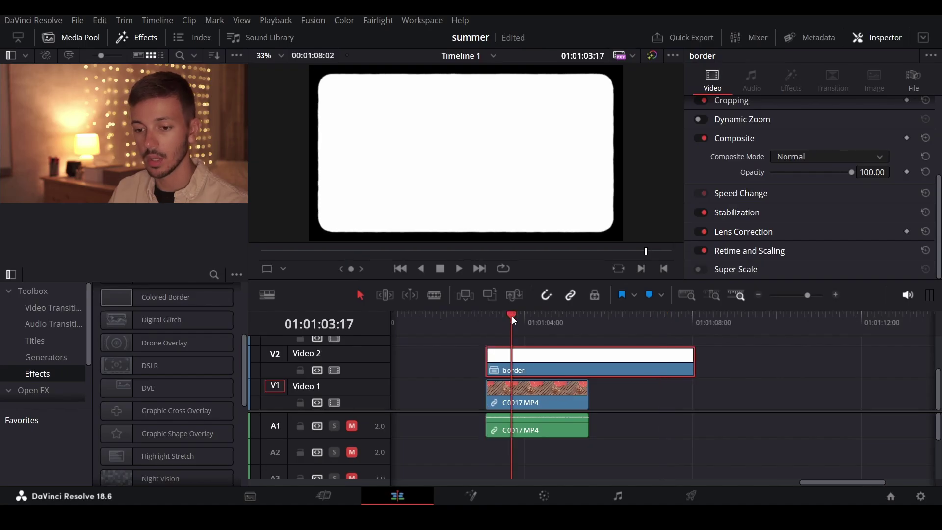
Step: Set the border clip's composite mode to Multiply
click(790, 155)
scroll(804, 252, down, 5)
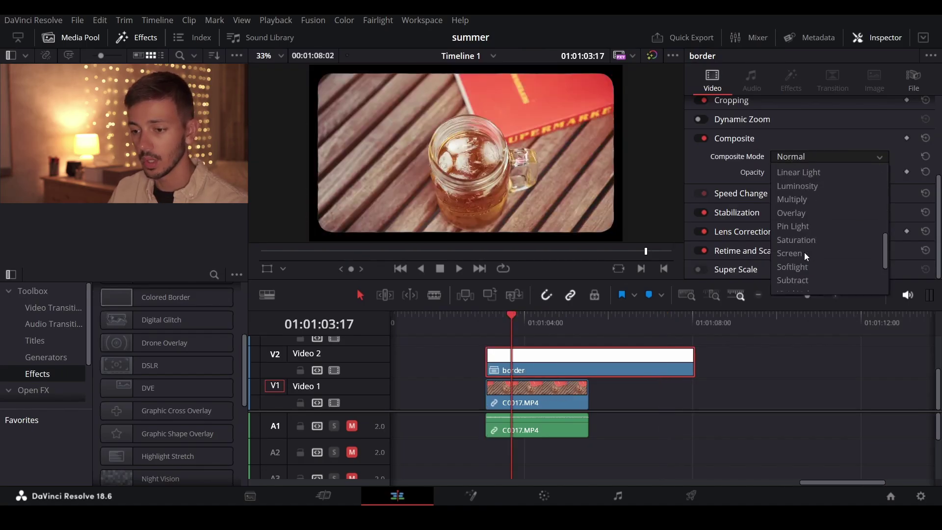
scroll(804, 252, down, 3)
scroll(804, 253, up, 3)
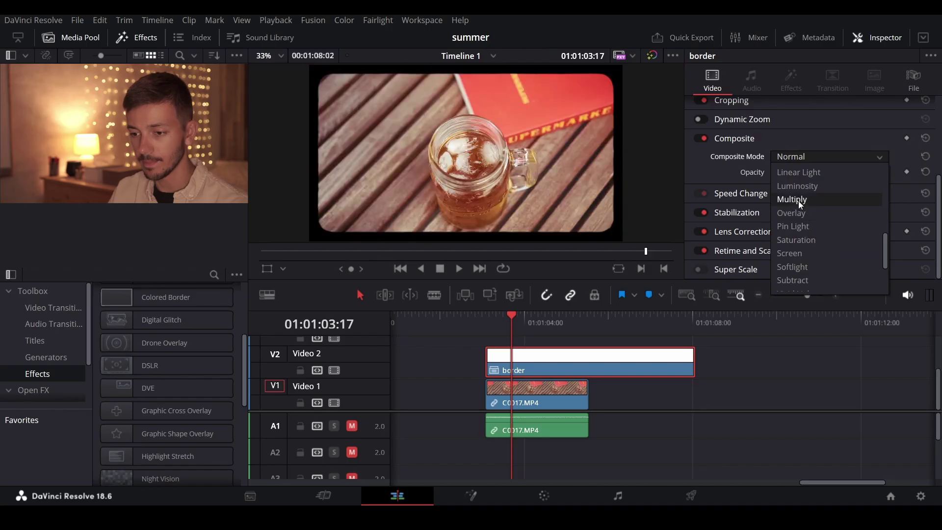
click(799, 201)
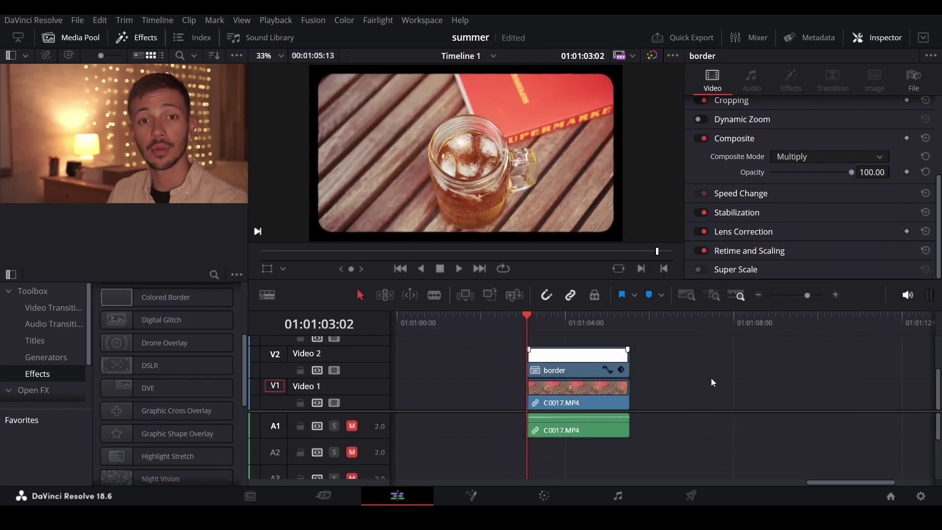
Step: Open the border compound clip in its own timeline and select its Adjustment Clip and Solid Color
right_click(564, 366)
click(603, 49)
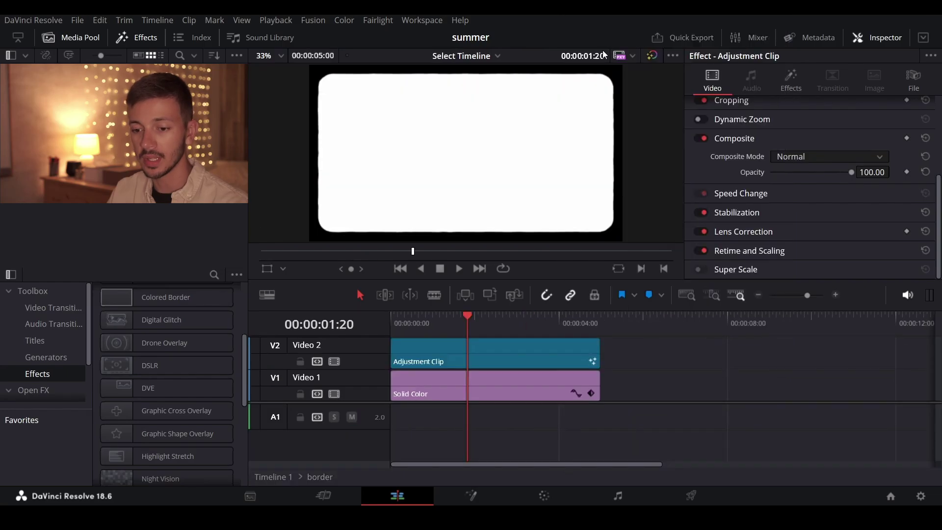
click(474, 357)
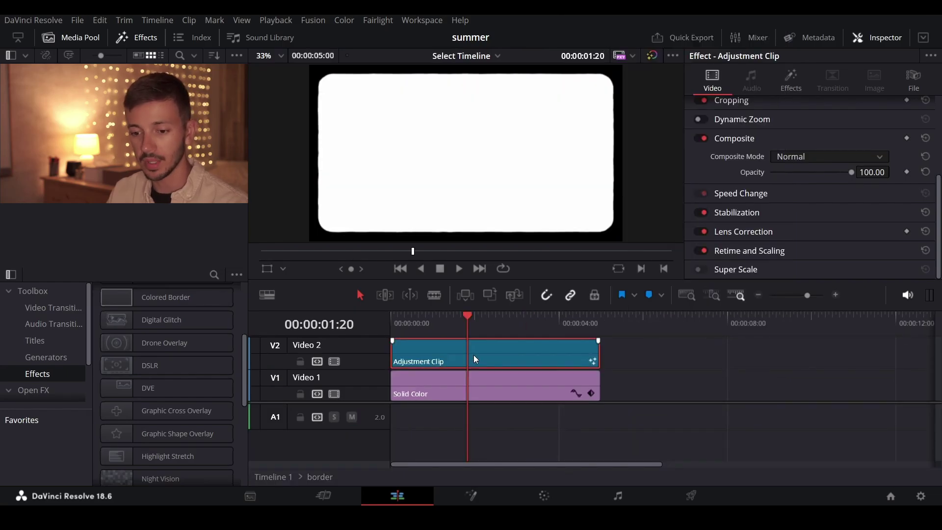
click(472, 387)
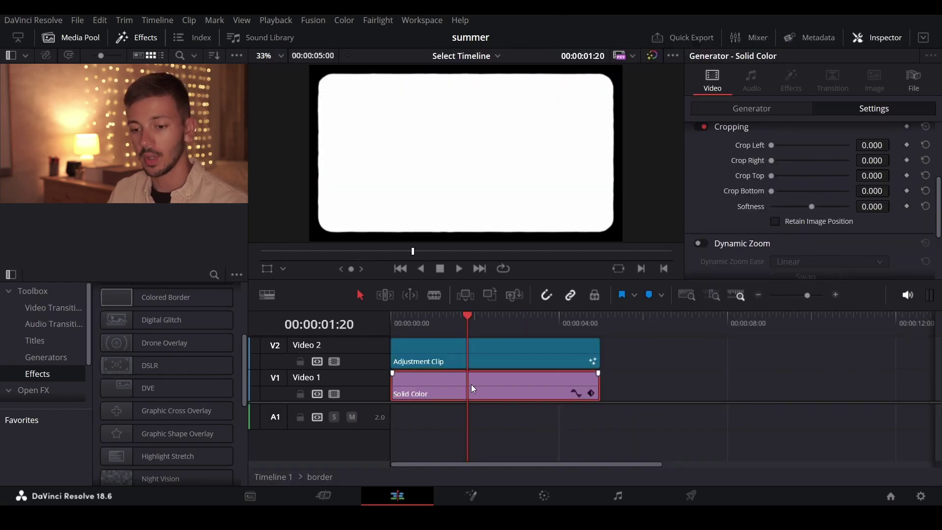